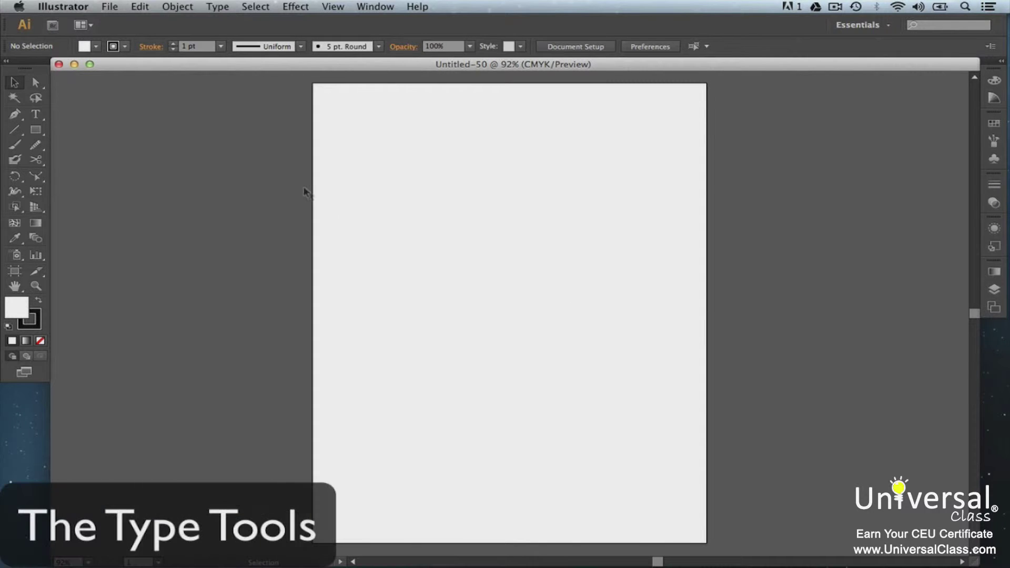
pyautogui.click(41, 117)
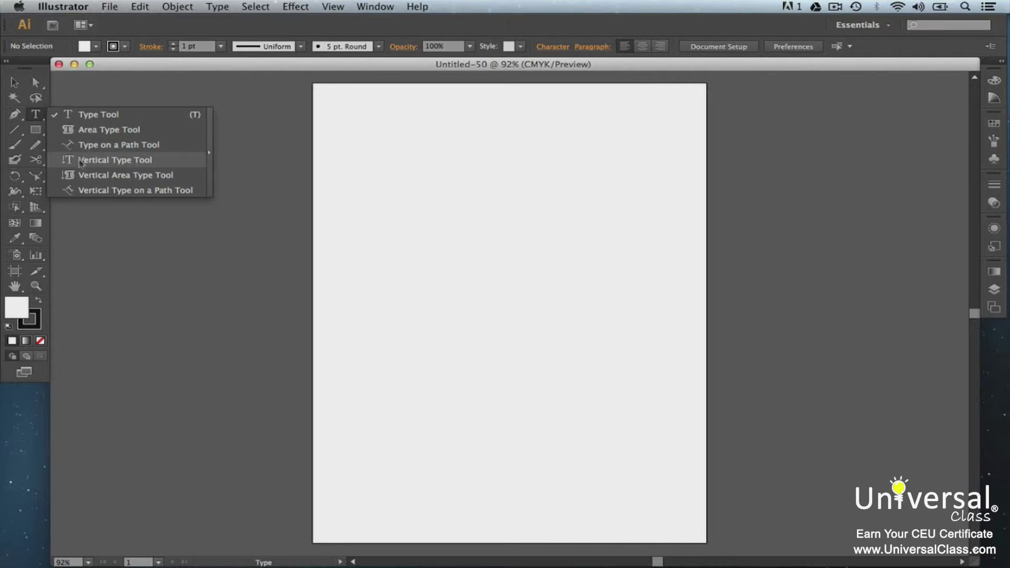
pyautogui.click(77, 189)
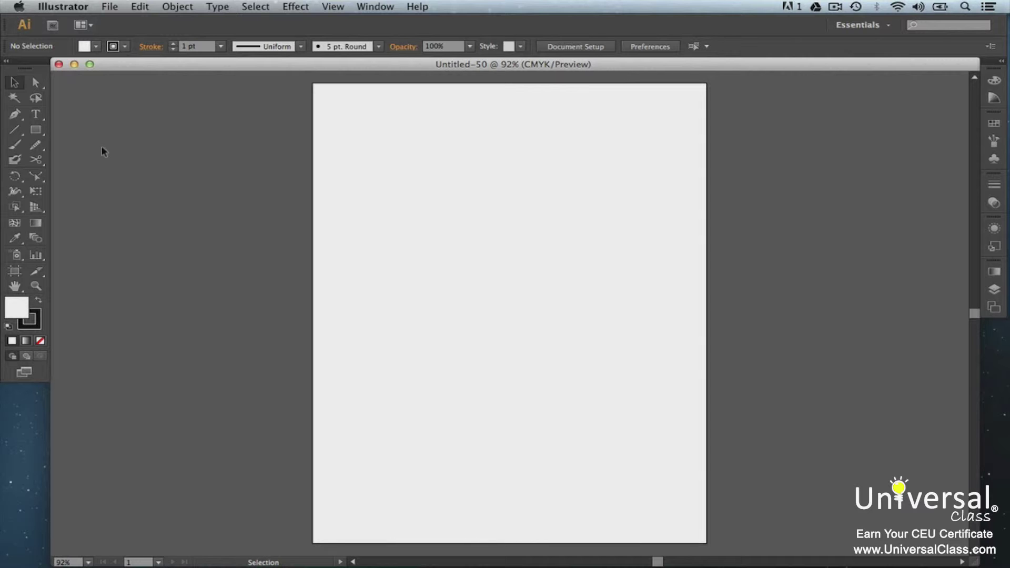
# Add the point text "This is how you type in Adobe Illustrator" in the artboard's upper part and move it toward the centre.
pyautogui.click(36, 115)
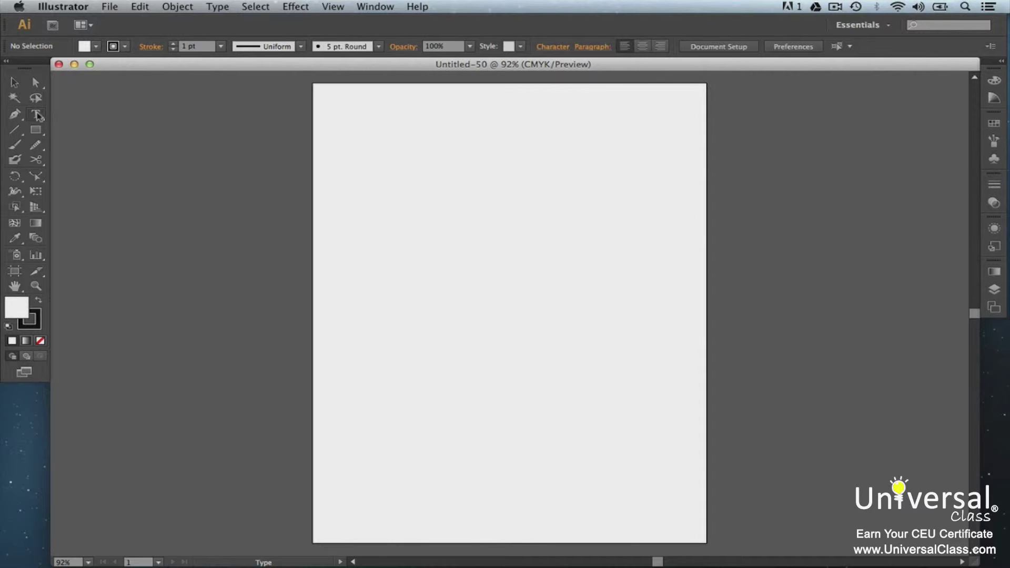
pyautogui.click(390, 185)
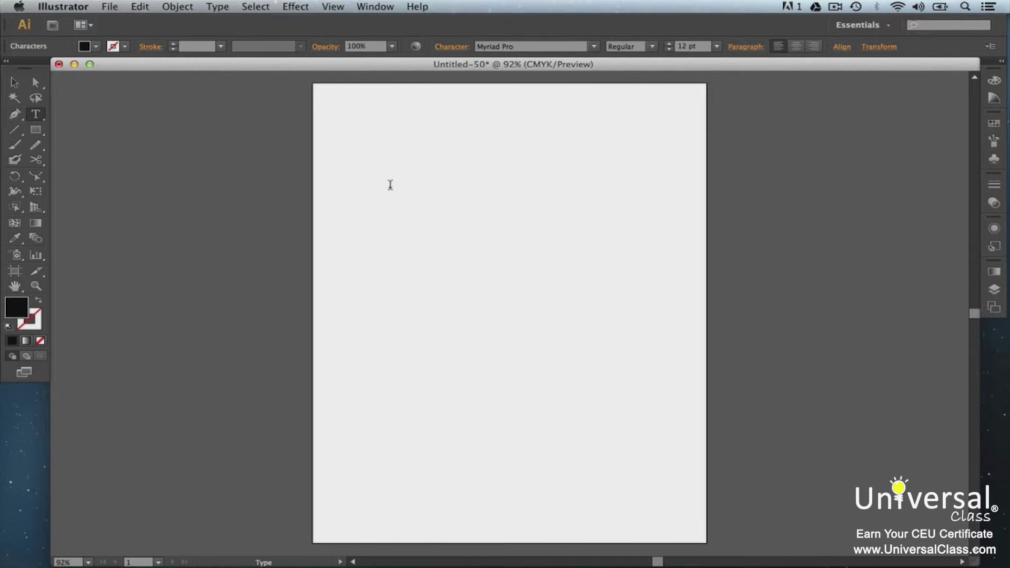
pyautogui.write('This is how you type in Adobe Illustrator')
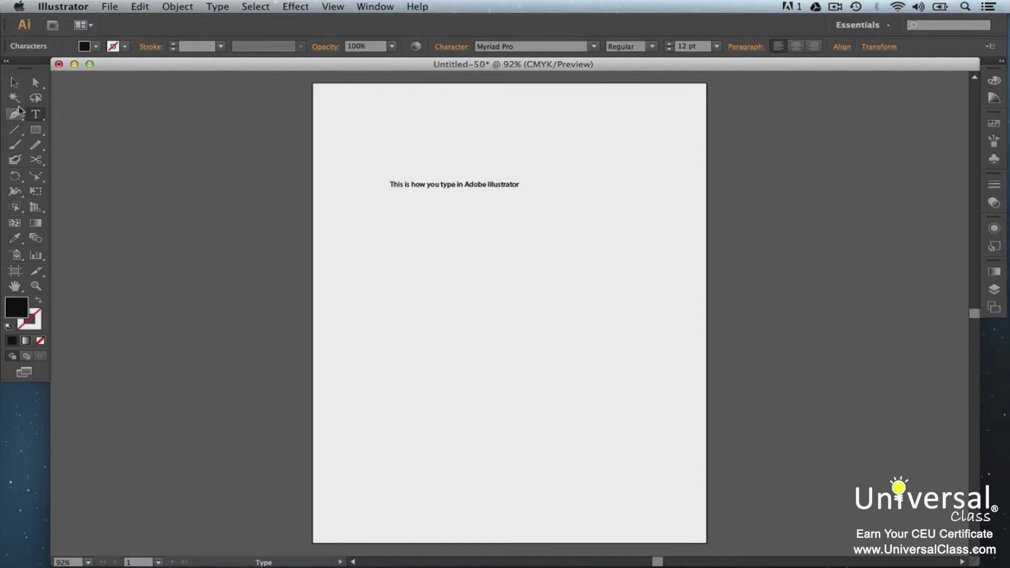
pyautogui.click(15, 82)
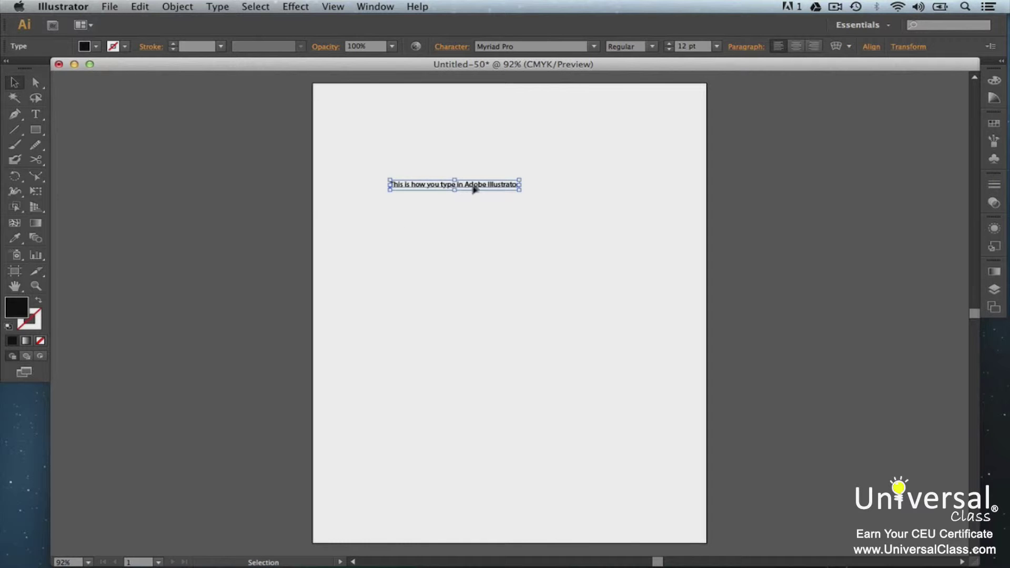
pyautogui.moveTo(475, 187); pyautogui.dragTo(541, 240)
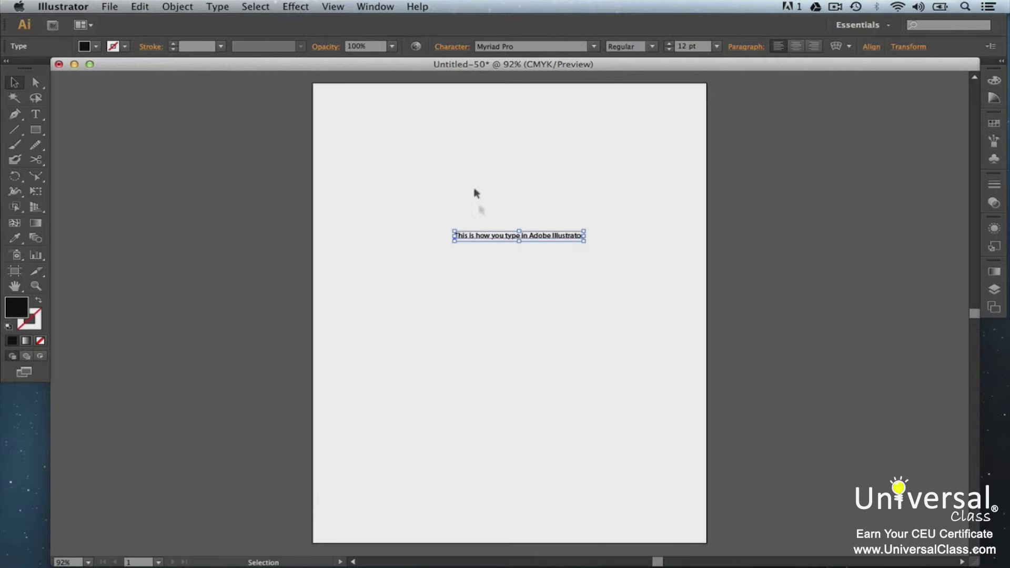
# Show the Character settings and change the selected text line's font to Arial Regular.
pyautogui.click(390, 7)
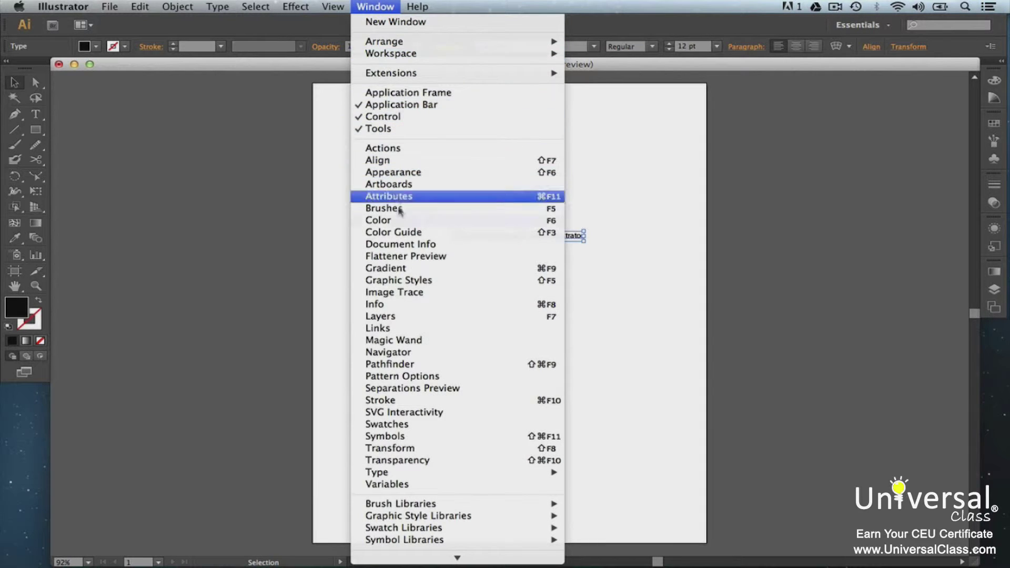
pyautogui.moveTo(417, 475)
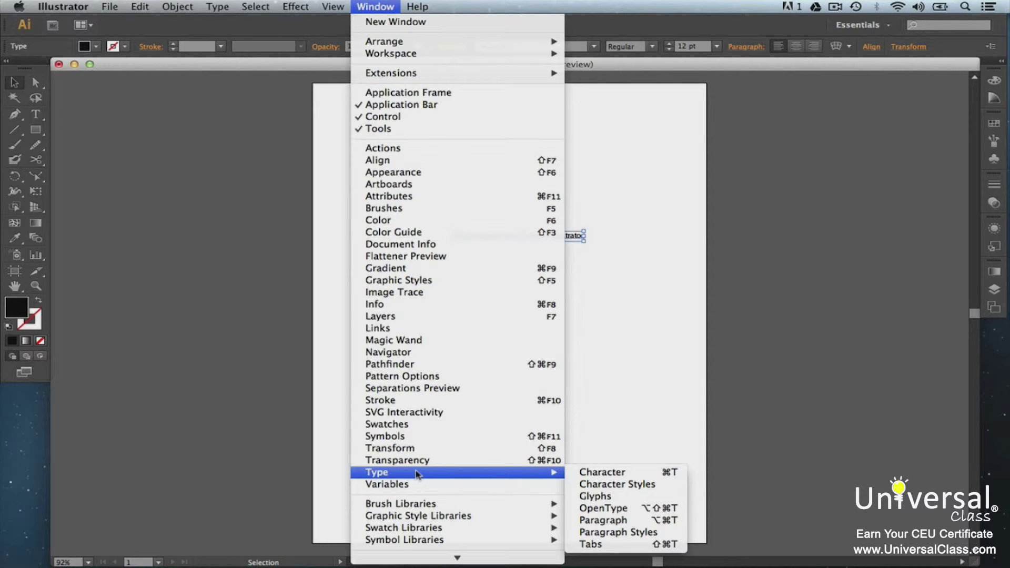
pyautogui.click(589, 477)
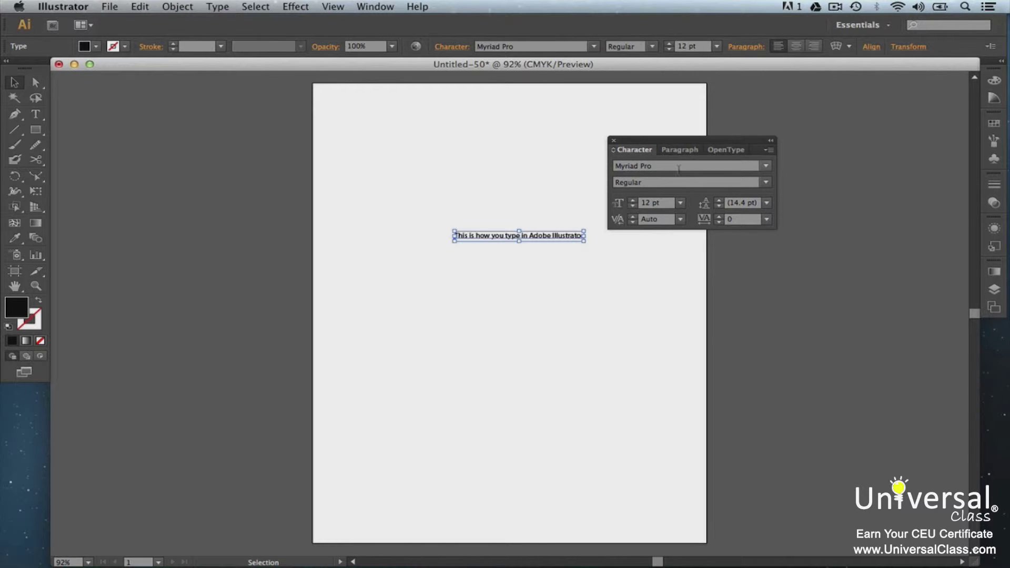
pyautogui.click(767, 167)
pyautogui.scroll(15, 773, 237)
pyautogui.moveTo(778, 282)
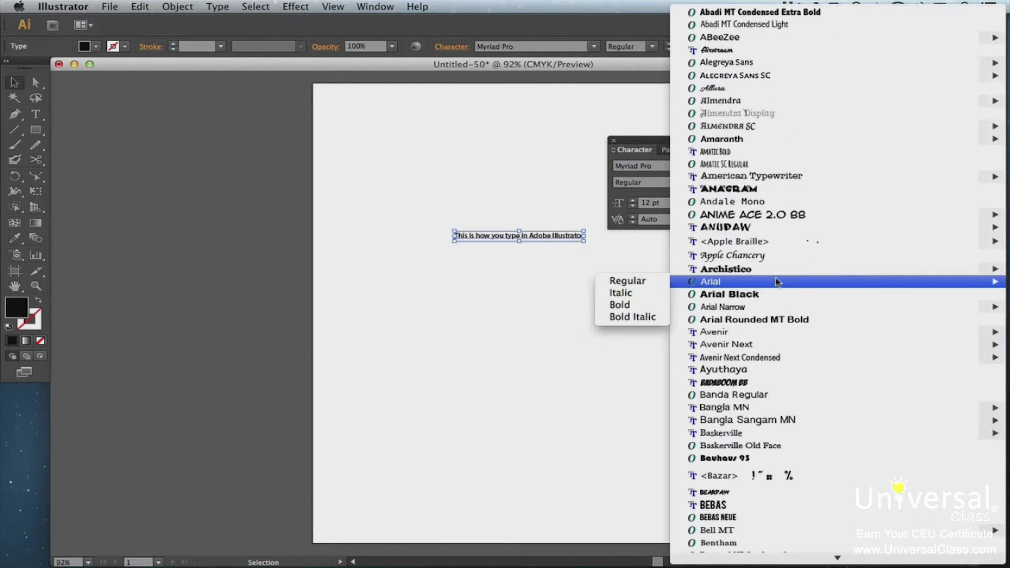
pyautogui.click(661, 282)
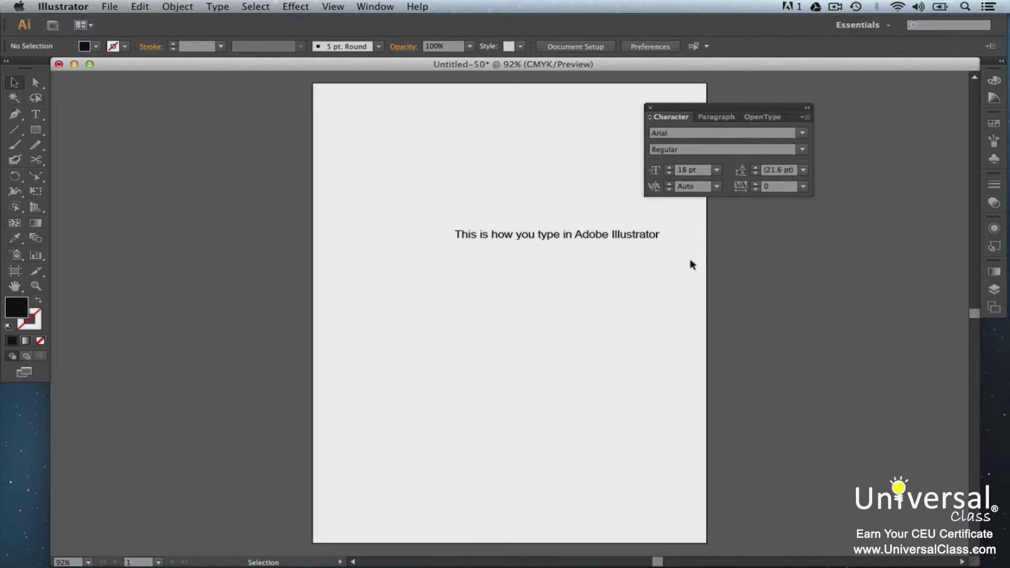
# Look through the font styles available for Arial without changing the style, and show the Paragraph settings.
pyautogui.click(802, 150)
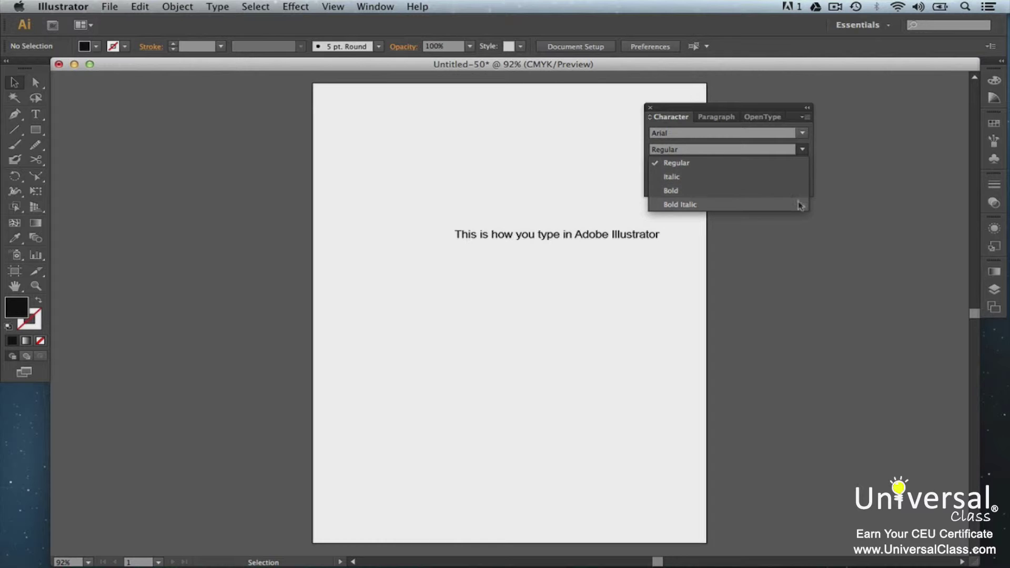
pyautogui.click(803, 238)
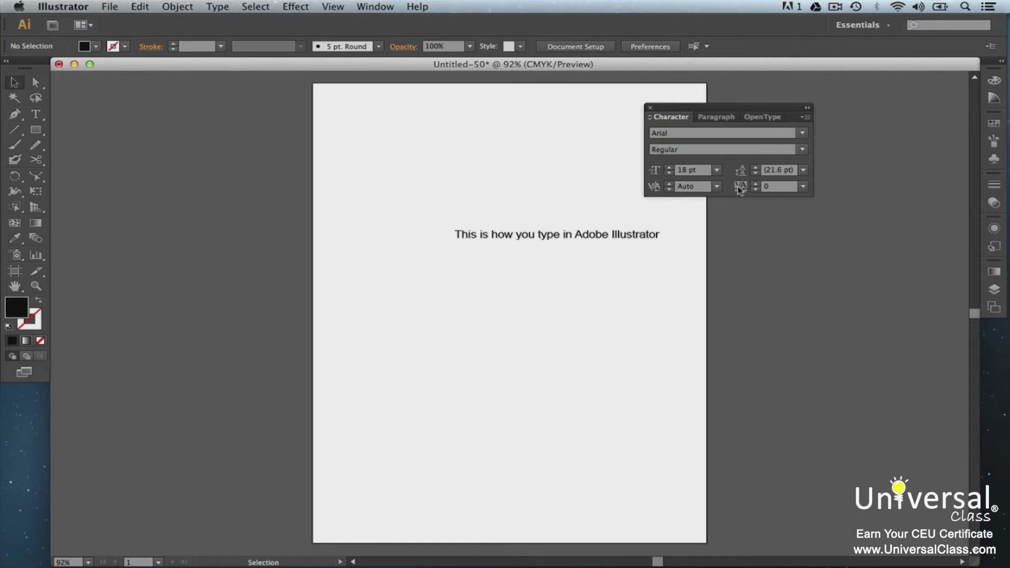
pyautogui.click(730, 118)
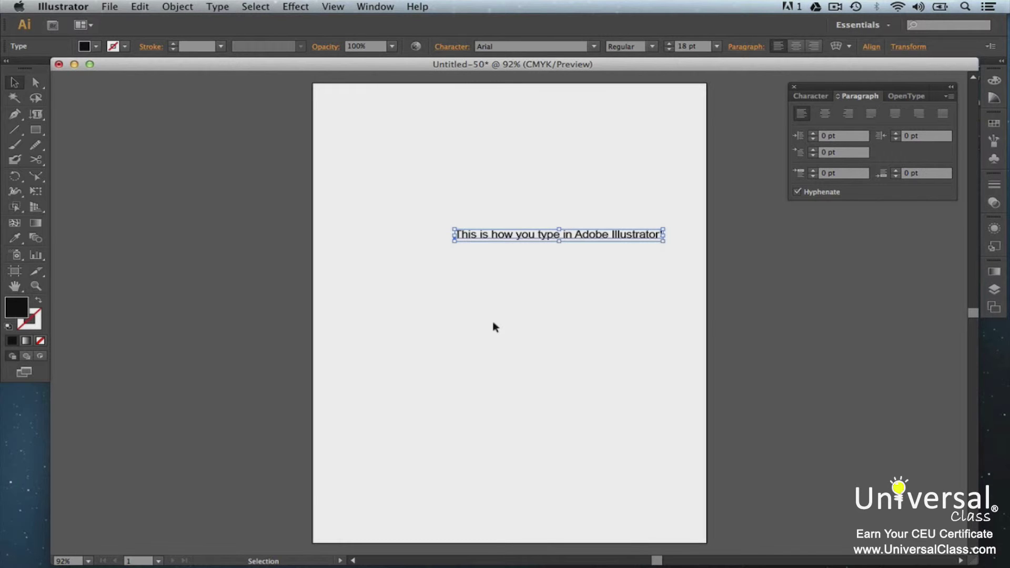
# Show the Tabs ruler and insert a tab character before the word "Illustrator" in the text line.
pyautogui.click(495, 327)
pyautogui.click(380, 7)
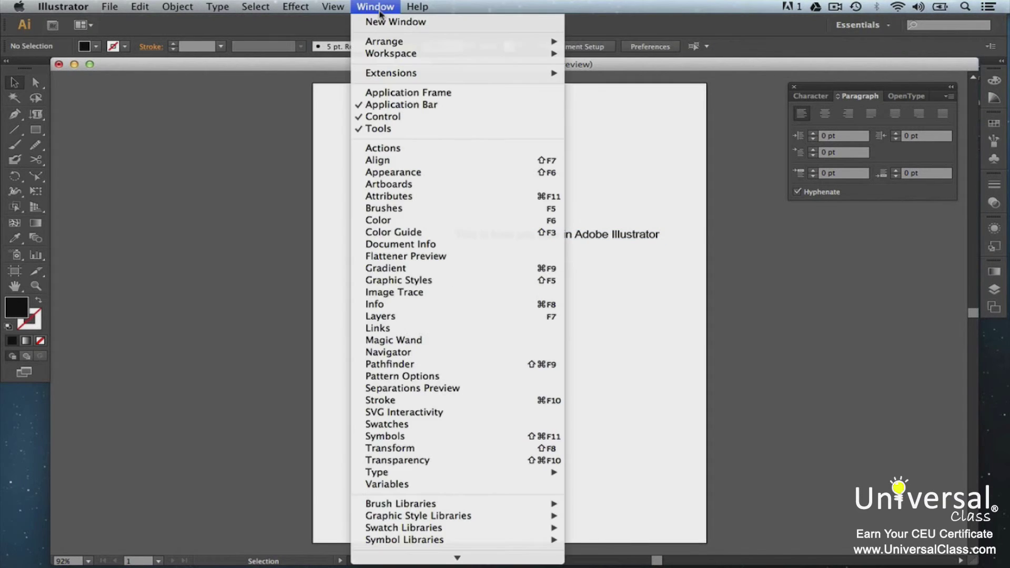
pyautogui.moveTo(466, 472)
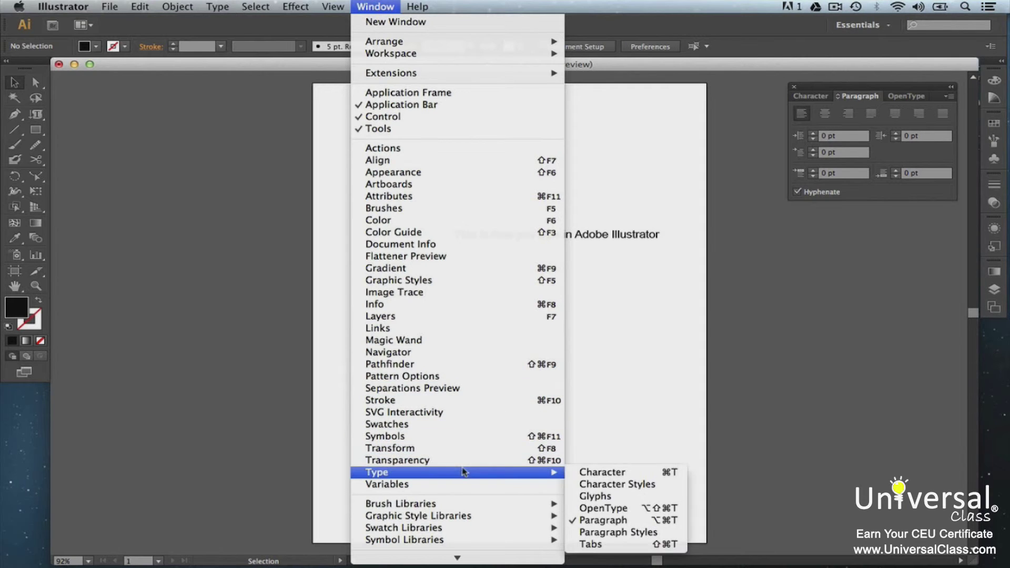
pyautogui.click(592, 545)
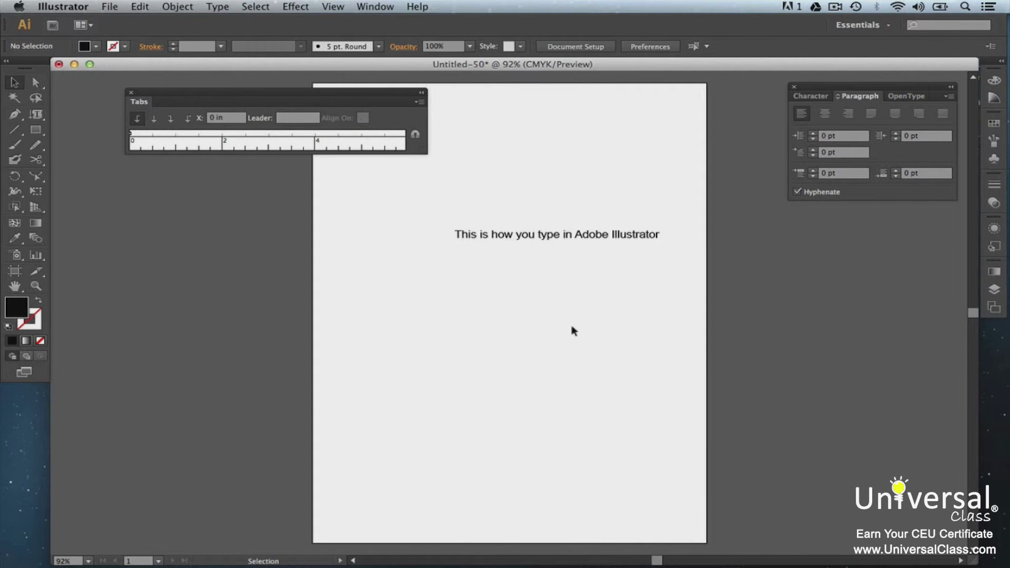
pyautogui.press('t')
pyautogui.click(655, 237)
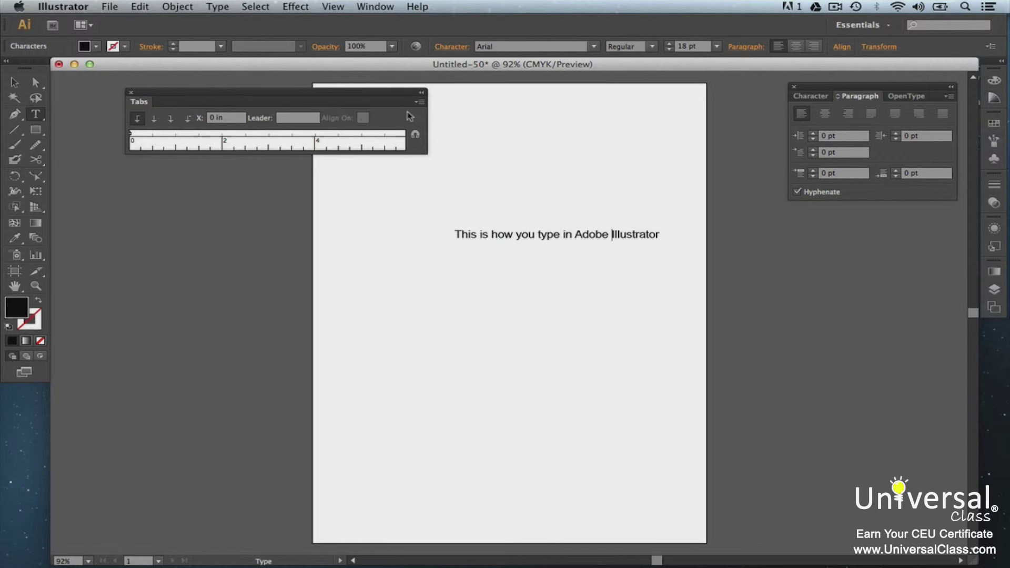
pyautogui.press('Tab')
# Snap the Tabs ruler above the text line and try to place a left-justified tab stop where "Illustrator" begins.
pyautogui.click(415, 137)
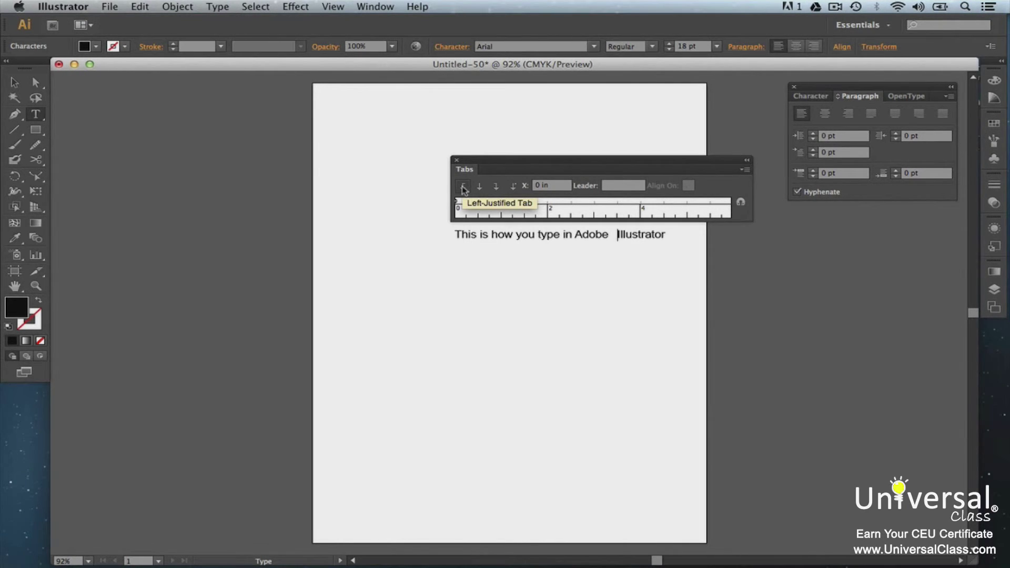
pyautogui.click(616, 209)
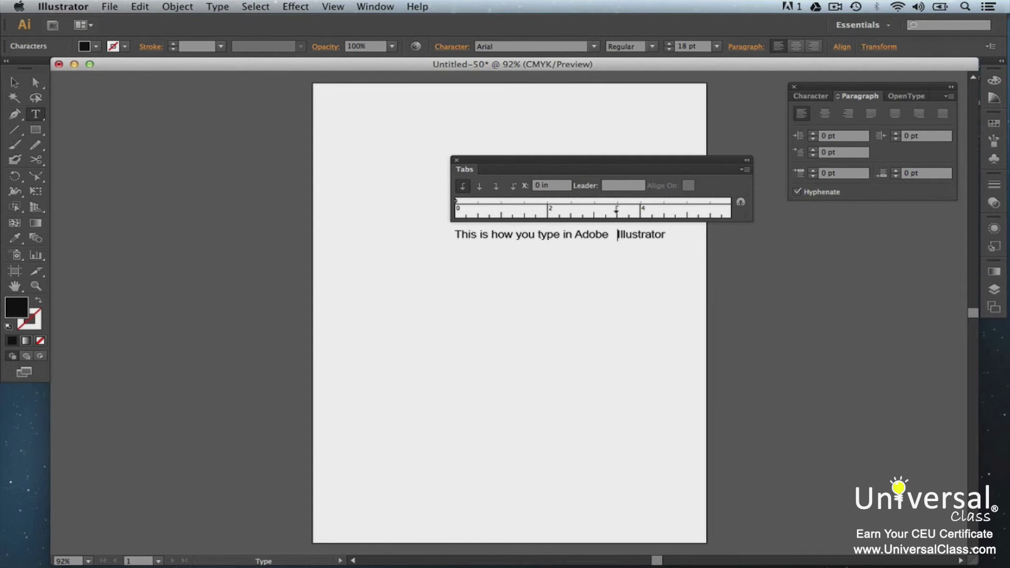
pyautogui.click(617, 209)
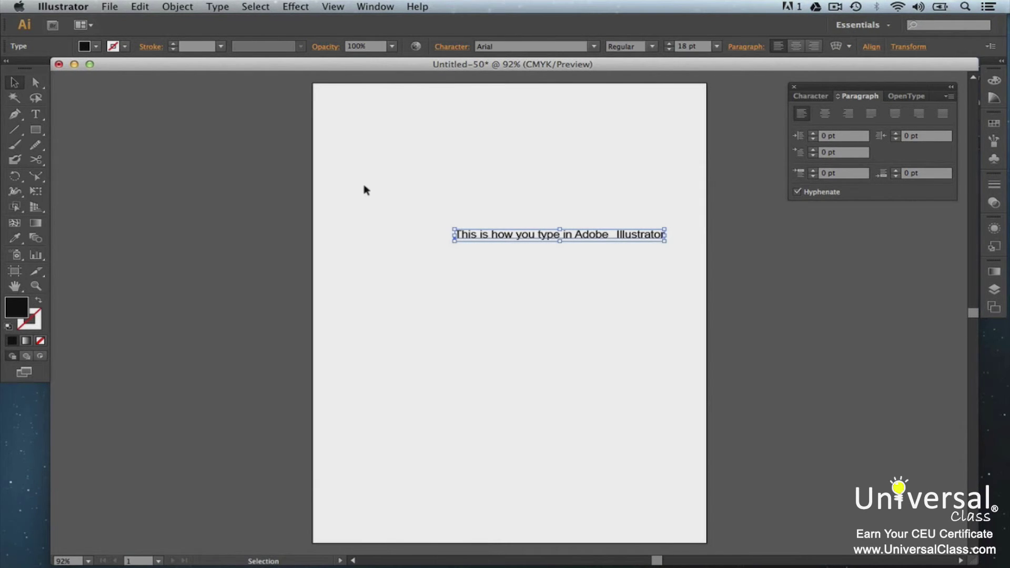
# Open the Glyphs set for Arial Regular and insert the Hebrew glyph ץ at the end of the text line.
pyautogui.click(383, 9)
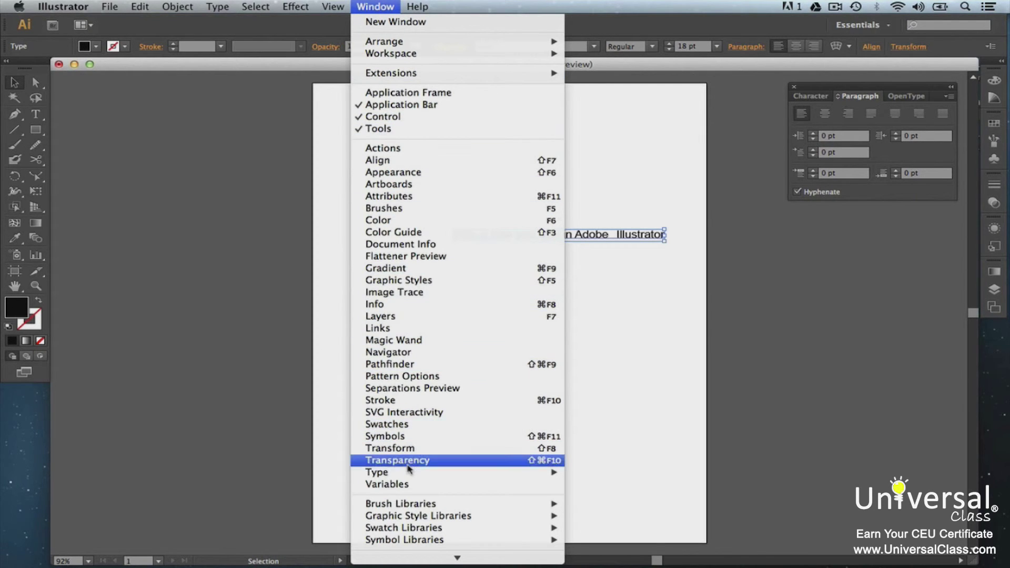
pyautogui.moveTo(411, 472)
pyautogui.click(599, 497)
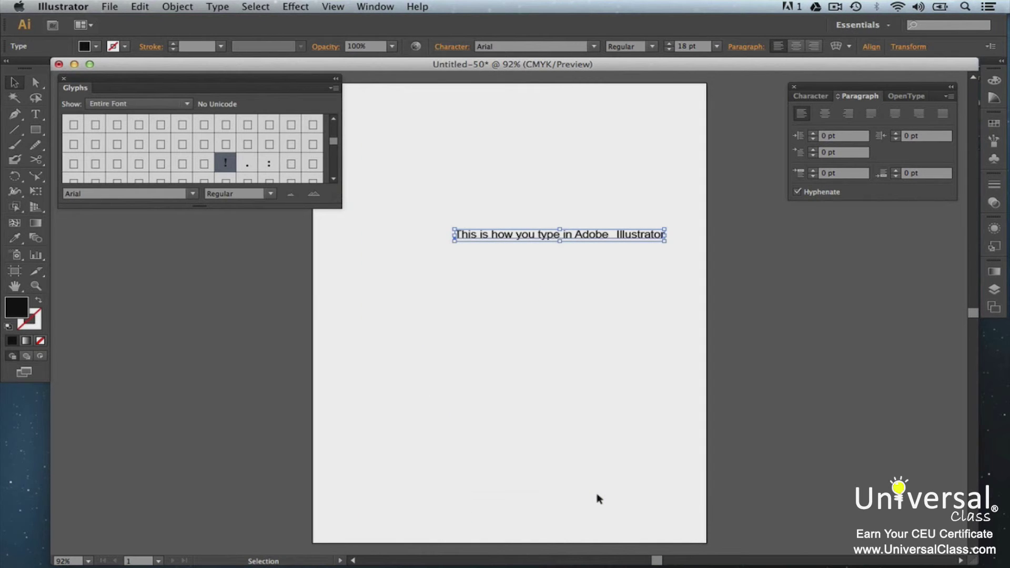
pyautogui.moveTo(333, 146); pyautogui.dragTo(333, 140)
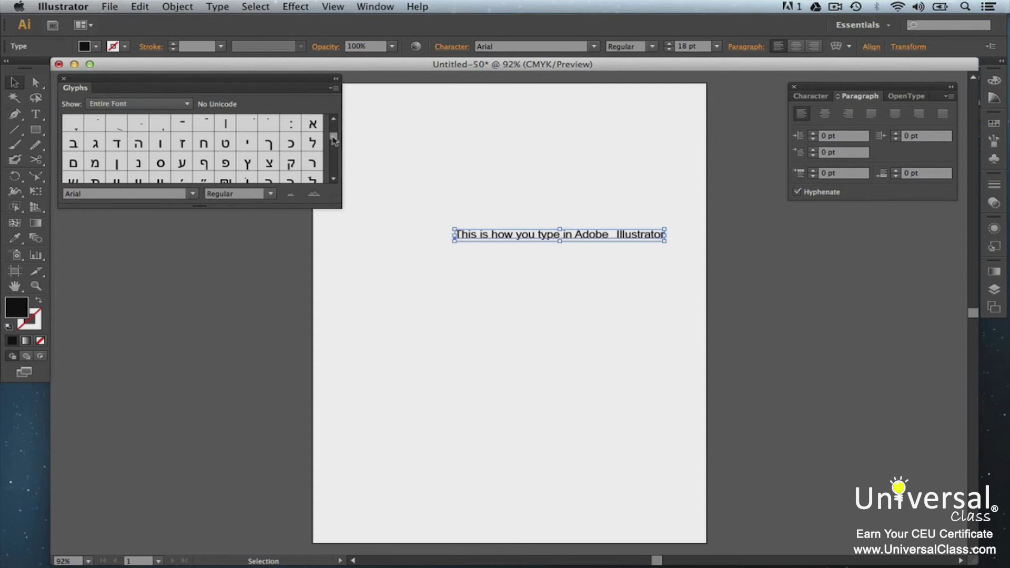
pyautogui.click(290, 194)
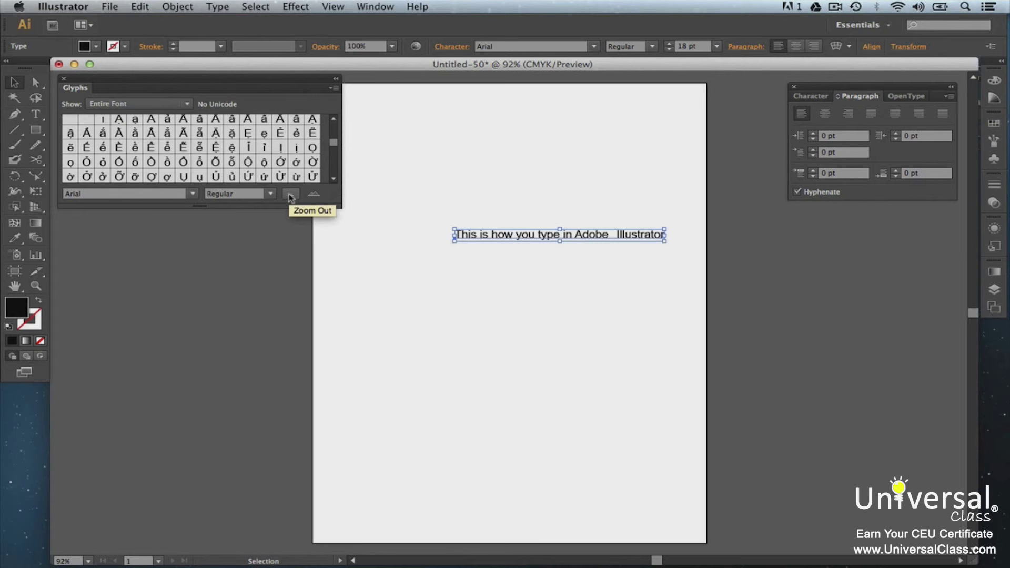
pyautogui.click(314, 195)
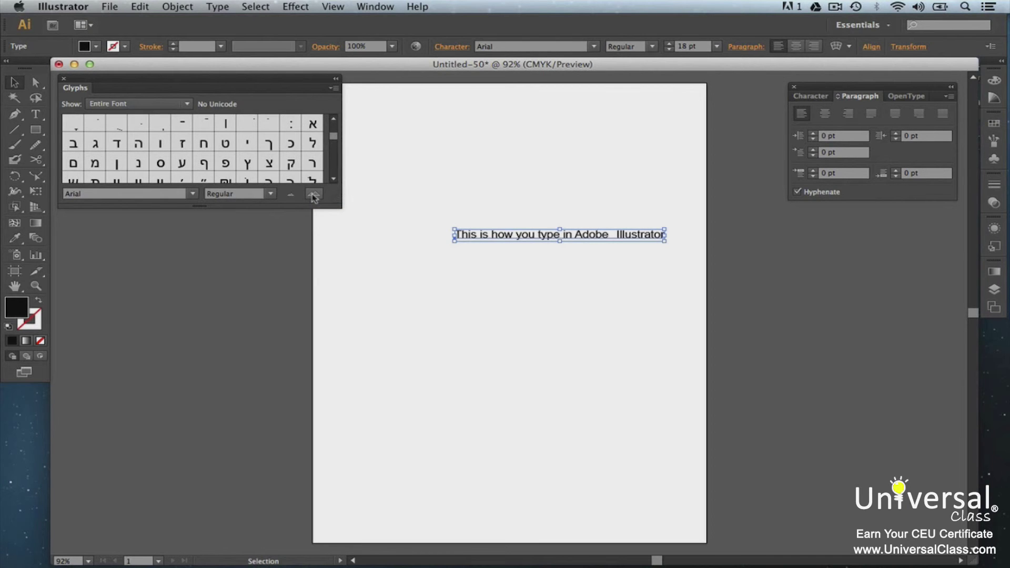
pyautogui.doubleClick(663, 238)
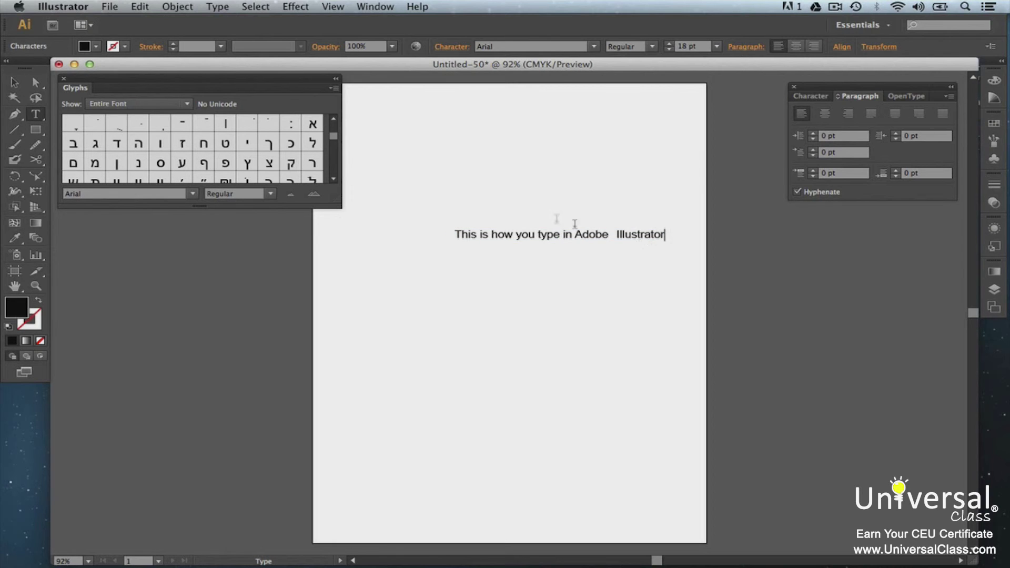
pyautogui.doubleClick(247, 163)
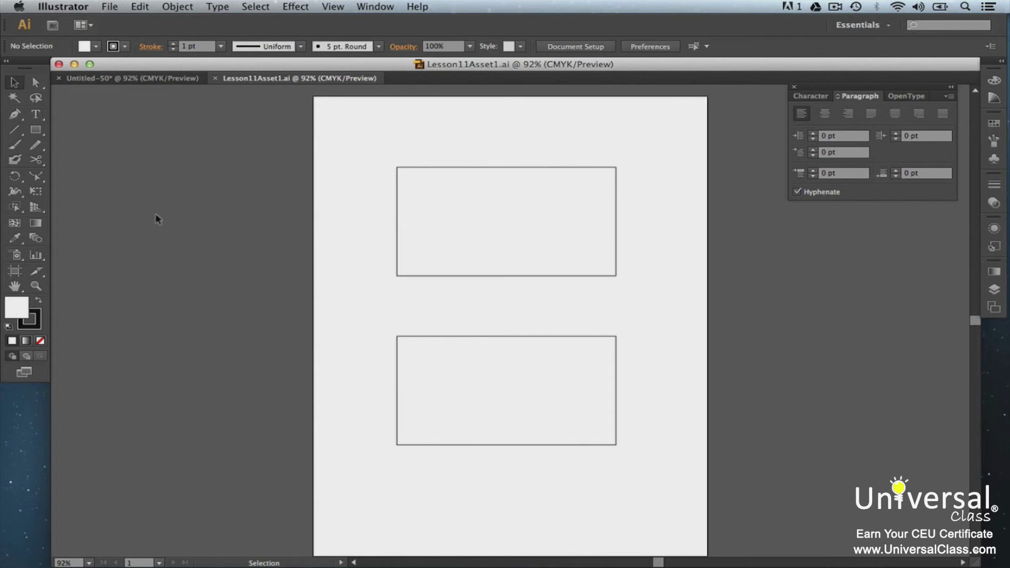
# Fill the upper rectangle with horizontal area type reading "Now we can type text inside the rectangle.".
pyautogui.click(35, 114)
pyautogui.click(87, 130)
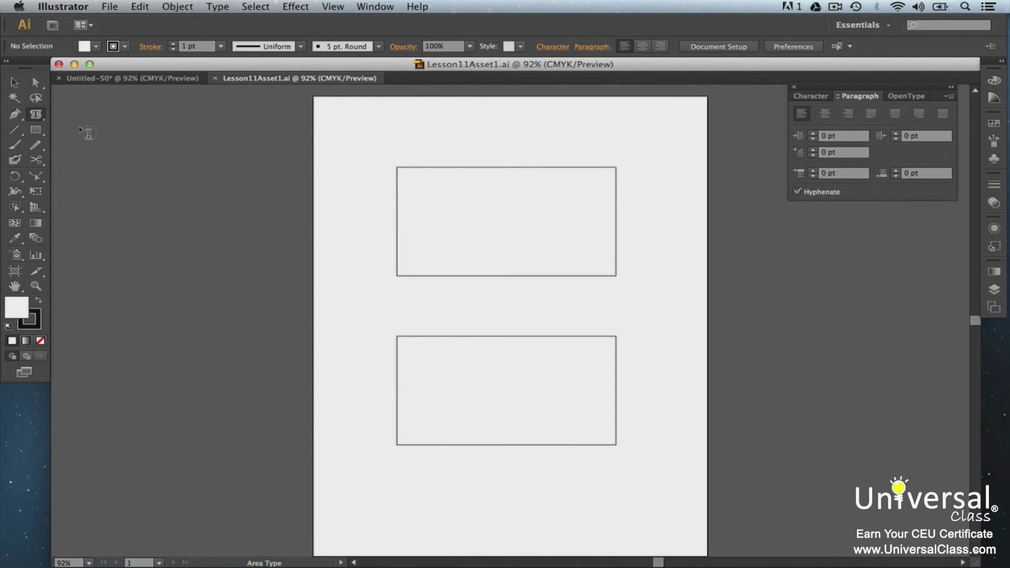
pyautogui.click(398, 174)
pyautogui.write('Now we c')
pyautogui.write('an')
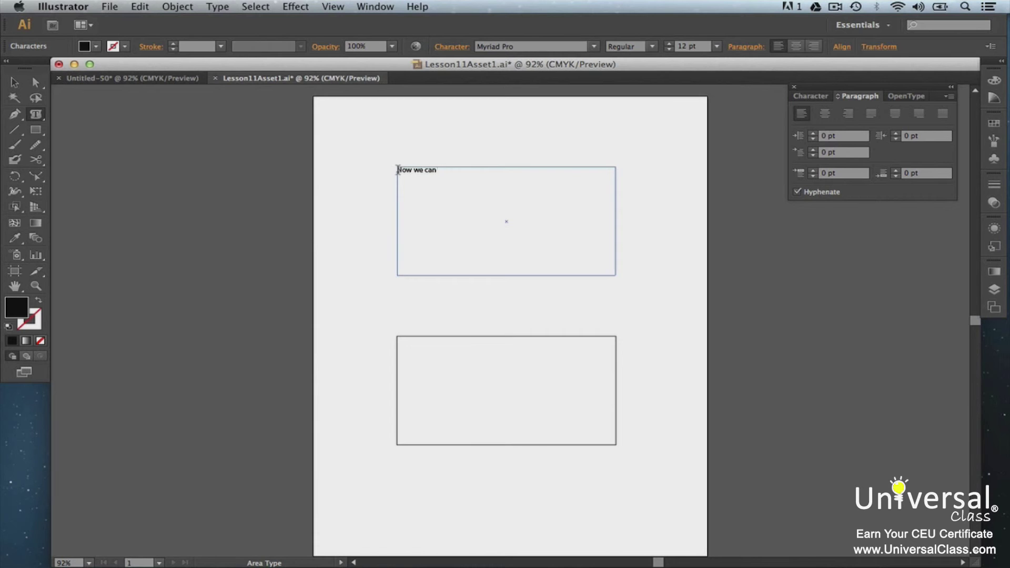
pyautogui.write(' type text inside the rectangle.')
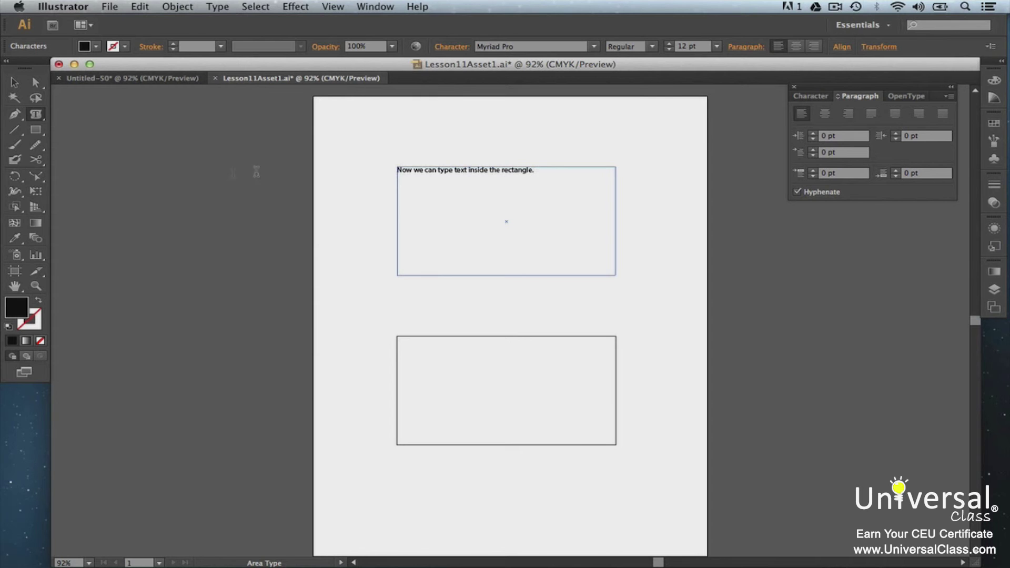
# Fill the lower rectangle with vertical area type reading "We are typing vertically".
pyautogui.click(42, 118)
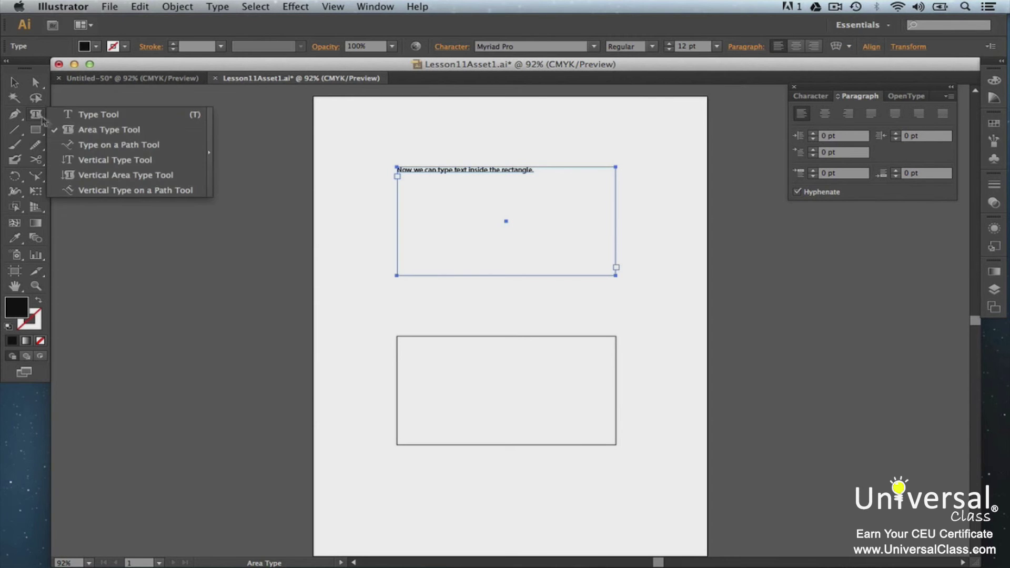
pyautogui.click(95, 175)
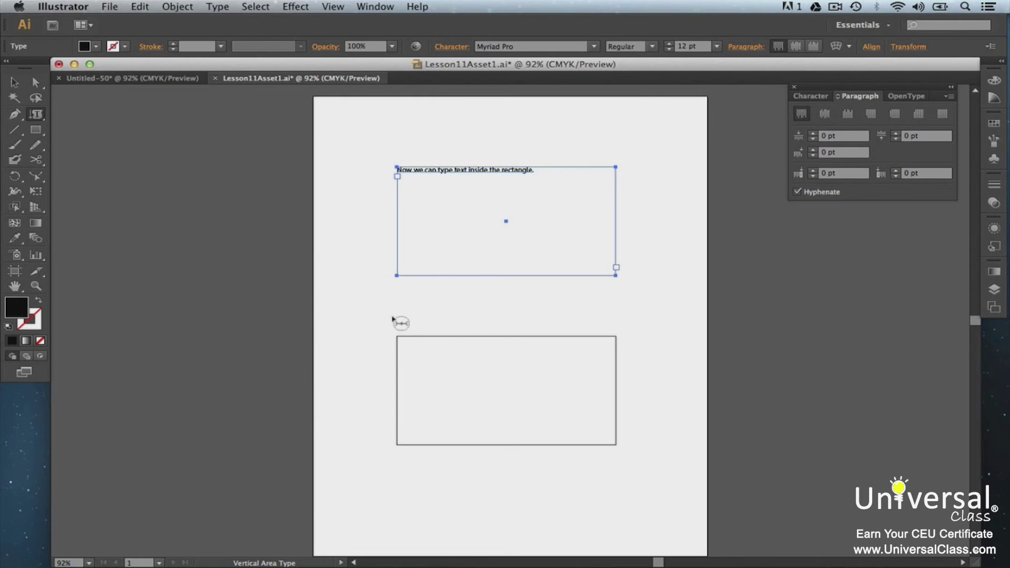
pyautogui.click(398, 343)
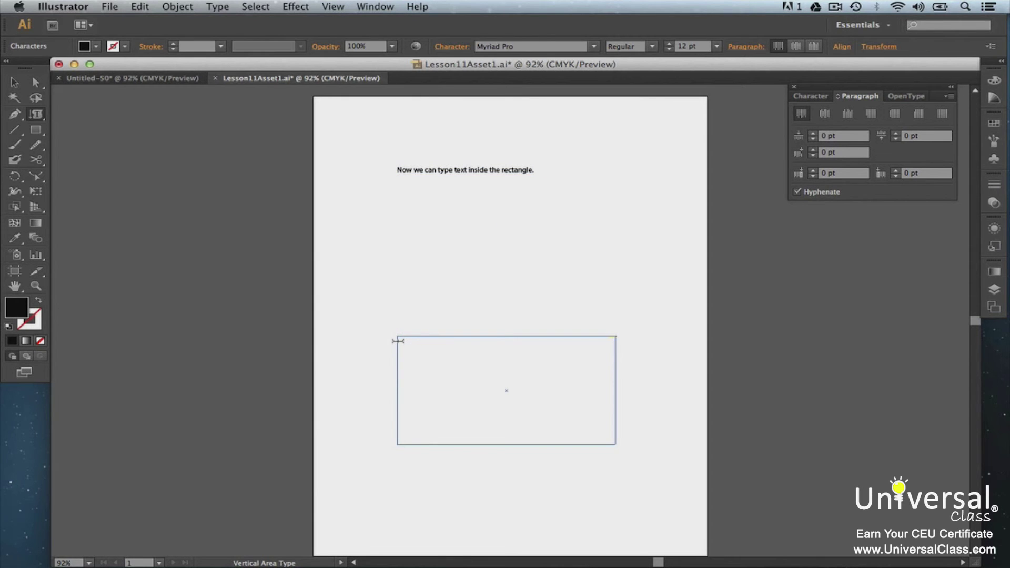
pyautogui.write('We are typing vertically')
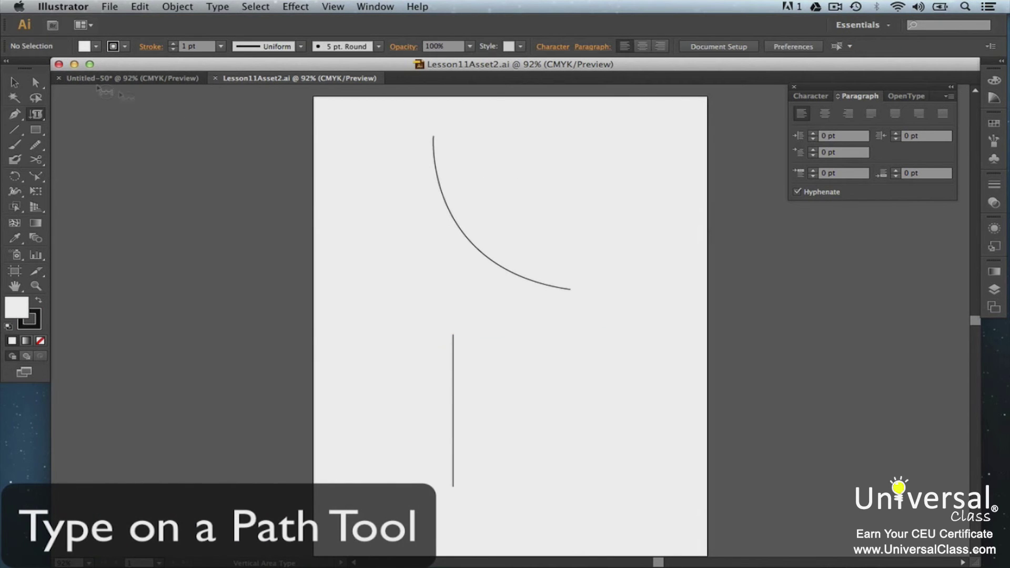
# Add type along the curved path, starting at its upper end, reading "This is how you type on a path".
pyautogui.moveTo(35, 114); pyautogui.dragTo(100, 113)
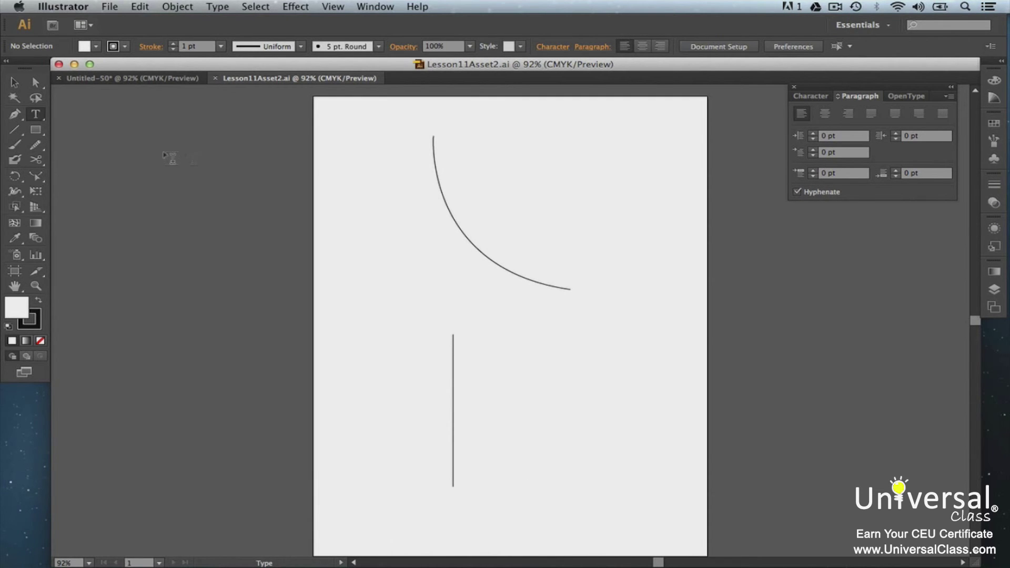
pyautogui.moveTo(36, 114); pyautogui.dragTo(87, 144)
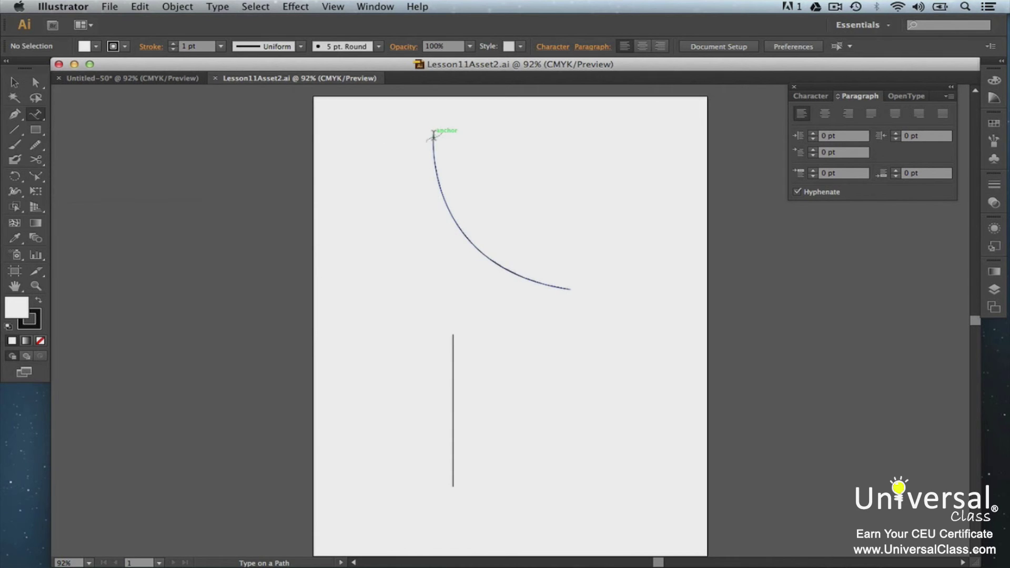
pyautogui.click(434, 136)
pyautogui.write('This is how')
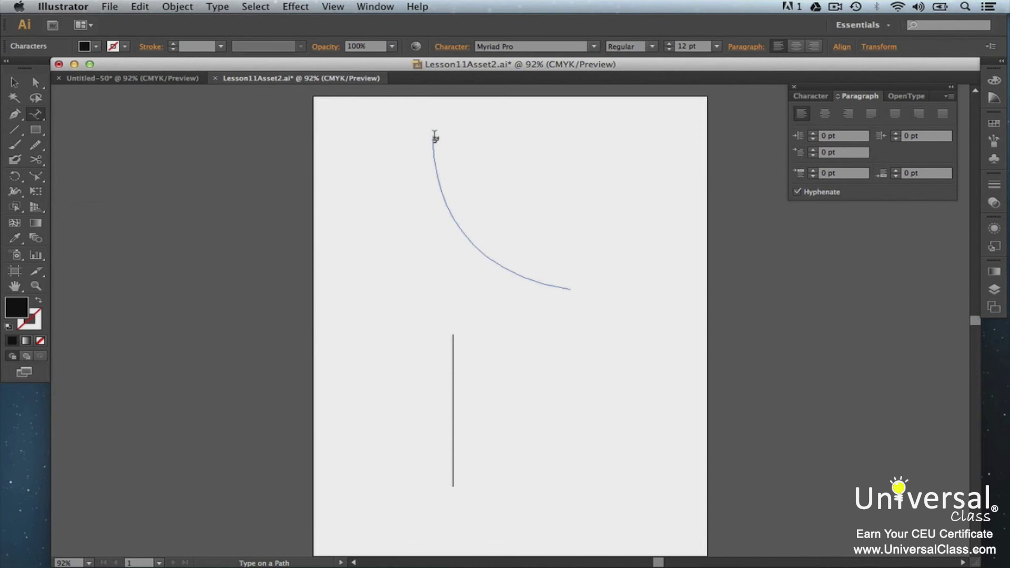
pyautogui.write(' you type on a path')
# Add vertical type on the straight line path, starting at its upper end, reading "Vertical typing".
pyautogui.click(41, 121)
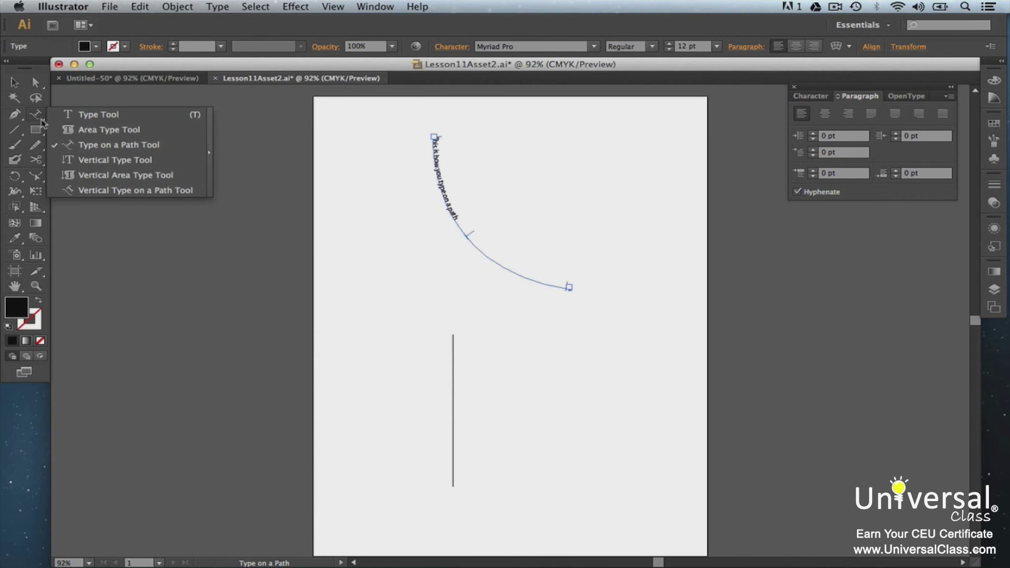
pyautogui.click(109, 189)
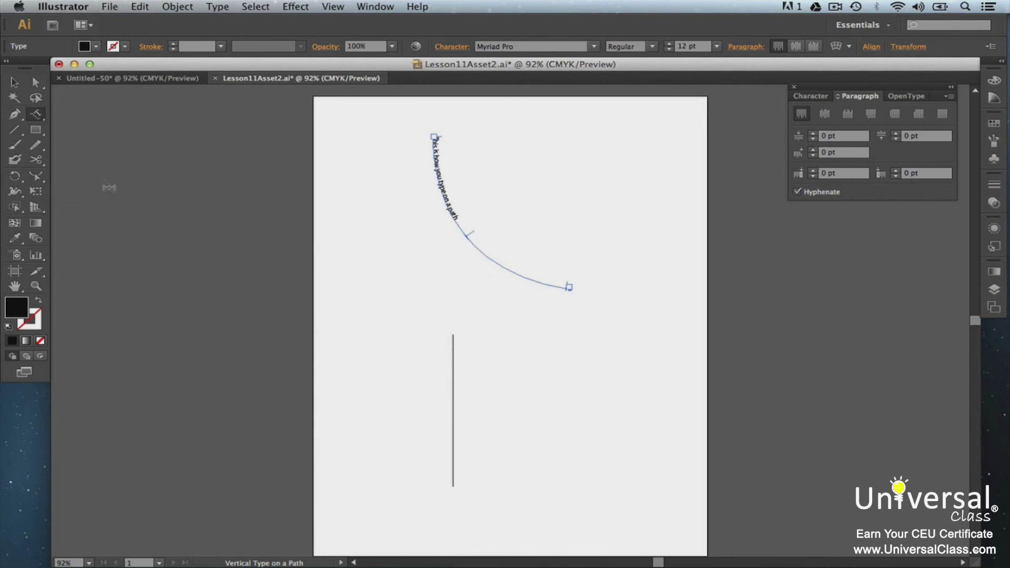
pyautogui.click(453, 335)
pyautogui.write('Vertical')
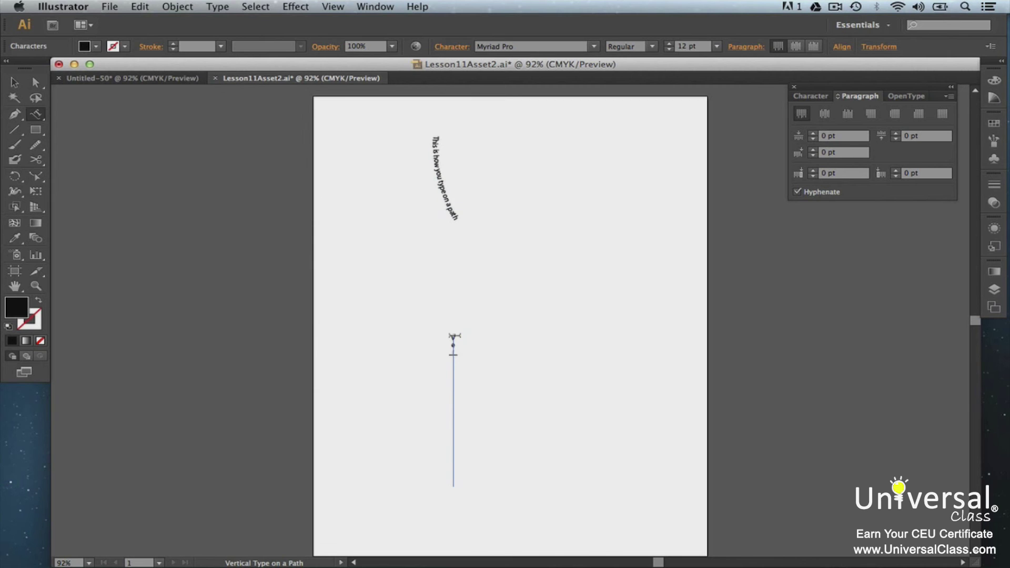
pyautogui.write(' typing')
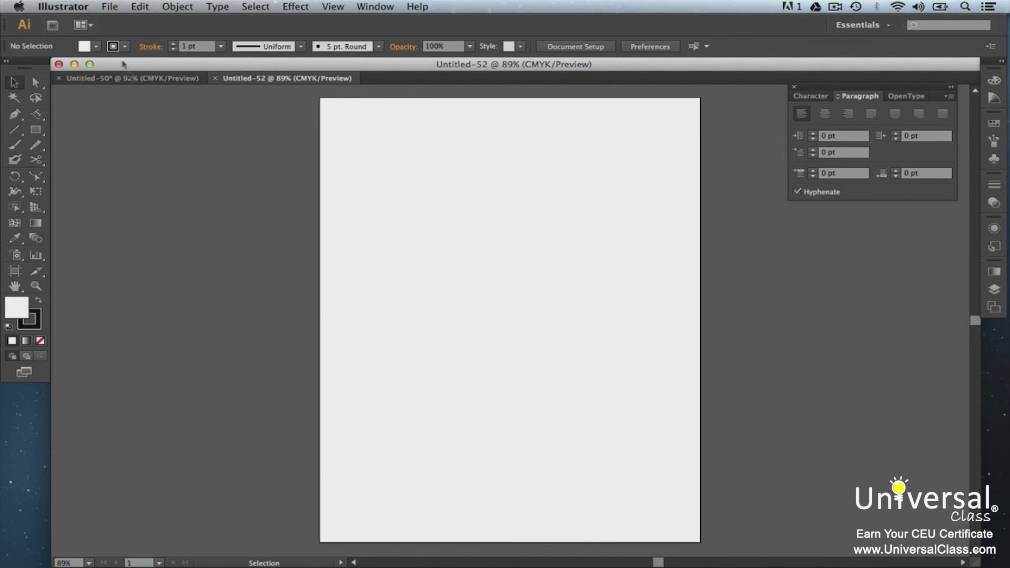
# Place the Word document Lesson11Asset3 from the Desktop, including table of contents, footnotes/endnotes and index text, with its text formatting kept.
pyautogui.click(110, 6)
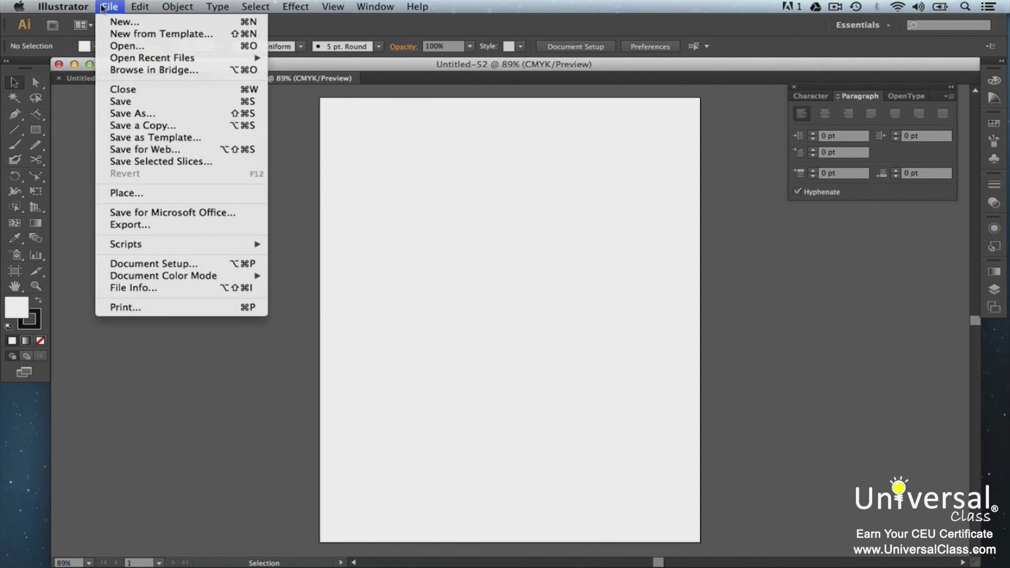
pyautogui.click(149, 193)
pyautogui.click(411, 130)
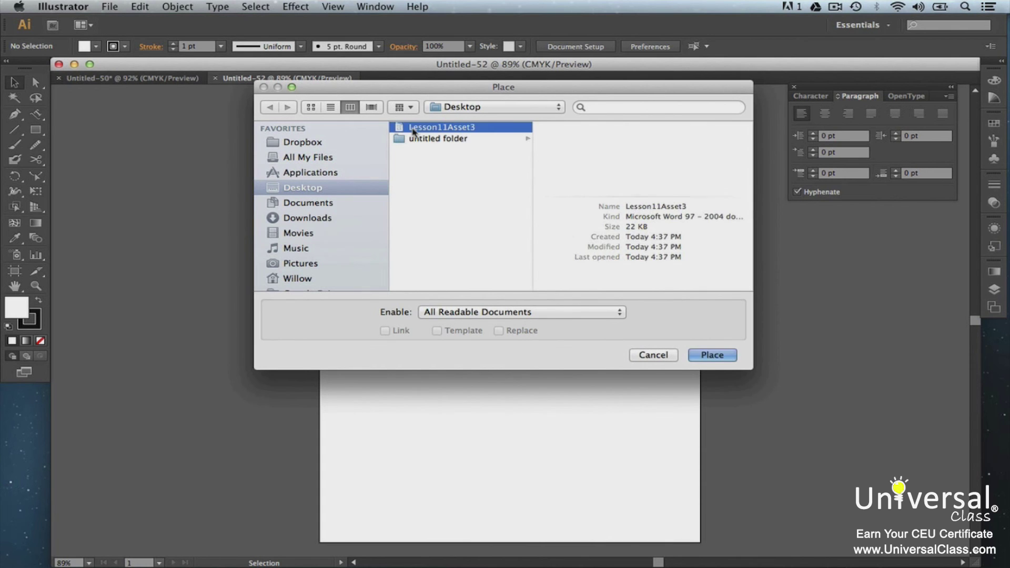
pyautogui.click(695, 356)
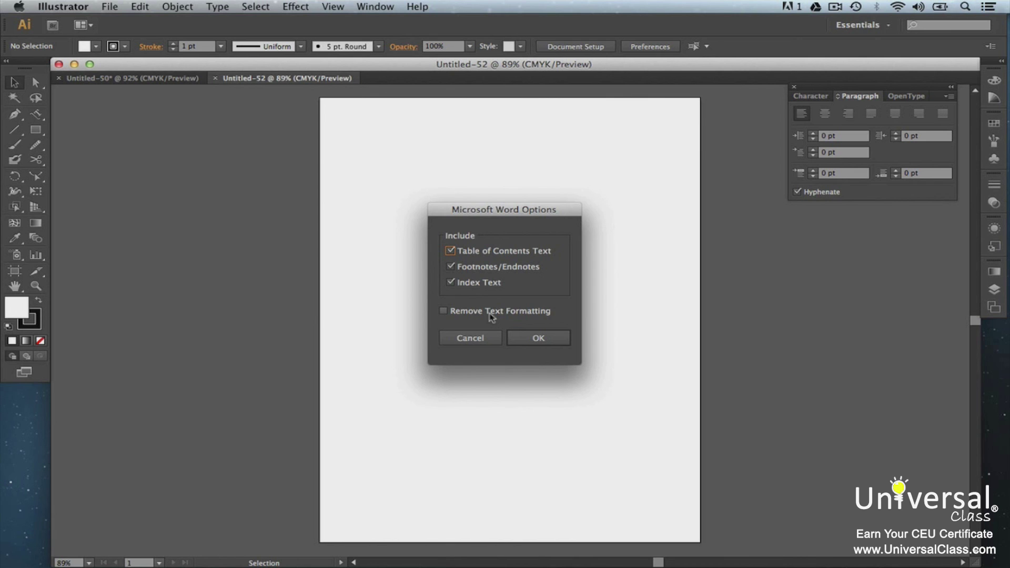
pyautogui.click(534, 338)
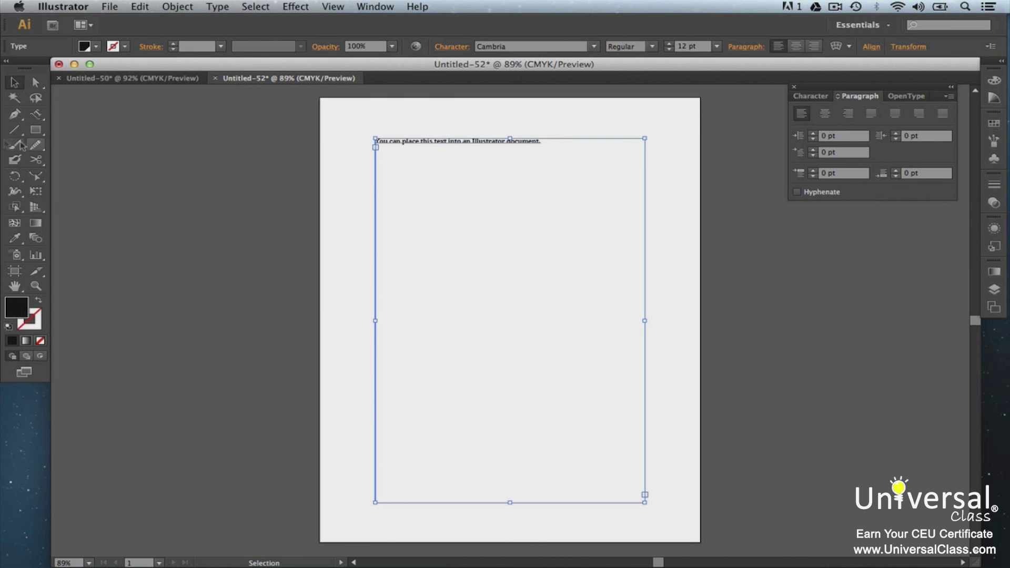
# Select the whole placed sentence for editing with the Type tool.
pyautogui.click(36, 114)
pyautogui.click(70, 118)
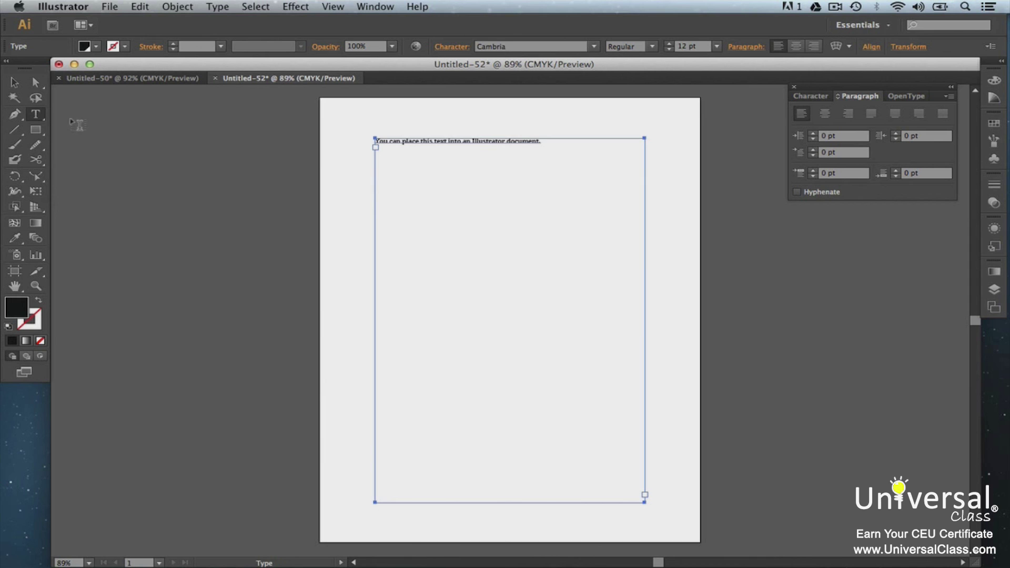
pyautogui.moveTo(544, 142); pyautogui.dragTo(376, 141)
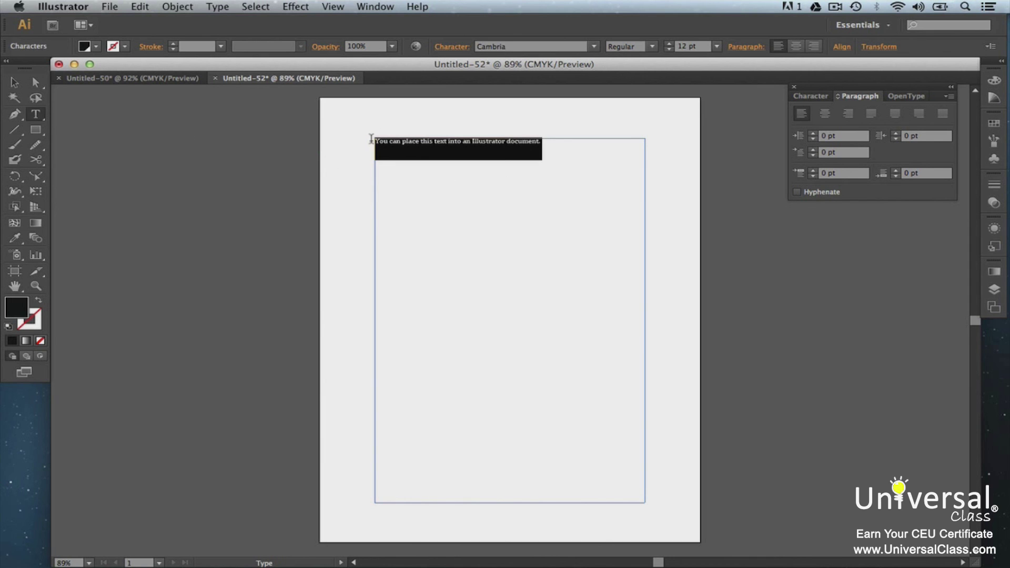
# Shorten the placed text frame from its lower edge to just below the sentence, then deselect it.
pyautogui.click(14, 82)
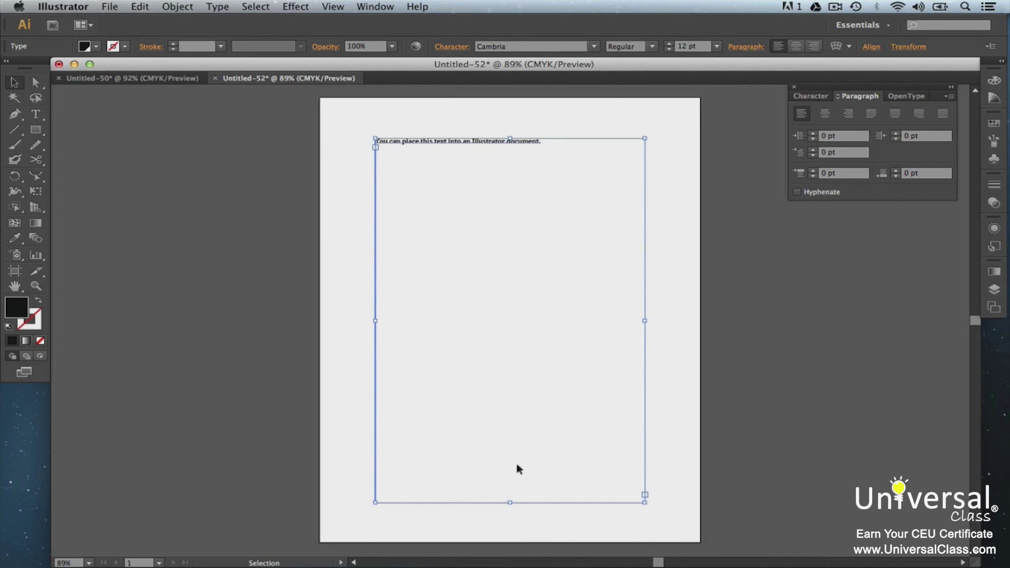
pyautogui.moveTo(510, 503); pyautogui.dragTo(526, 161)
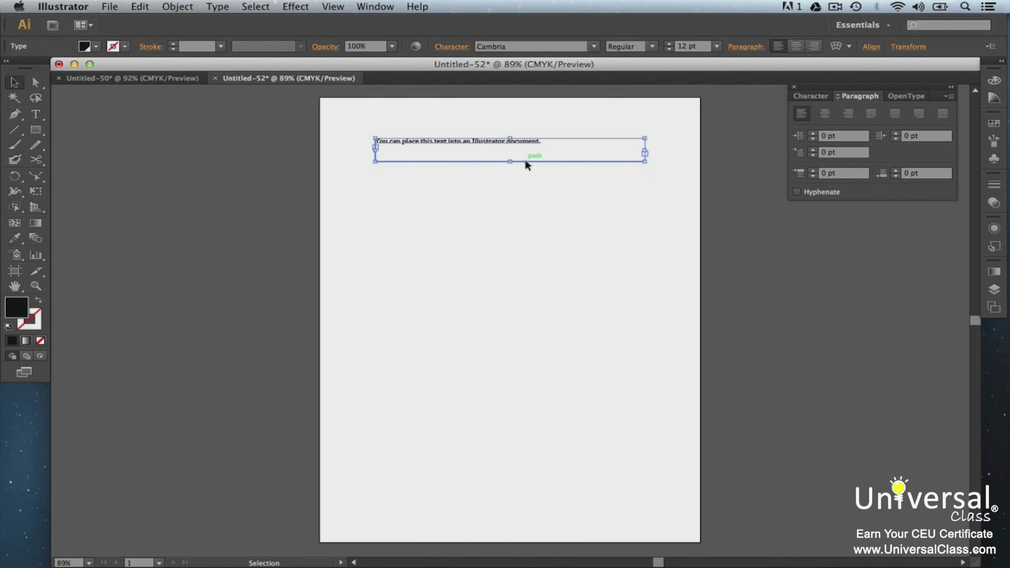
pyautogui.click(540, 219)
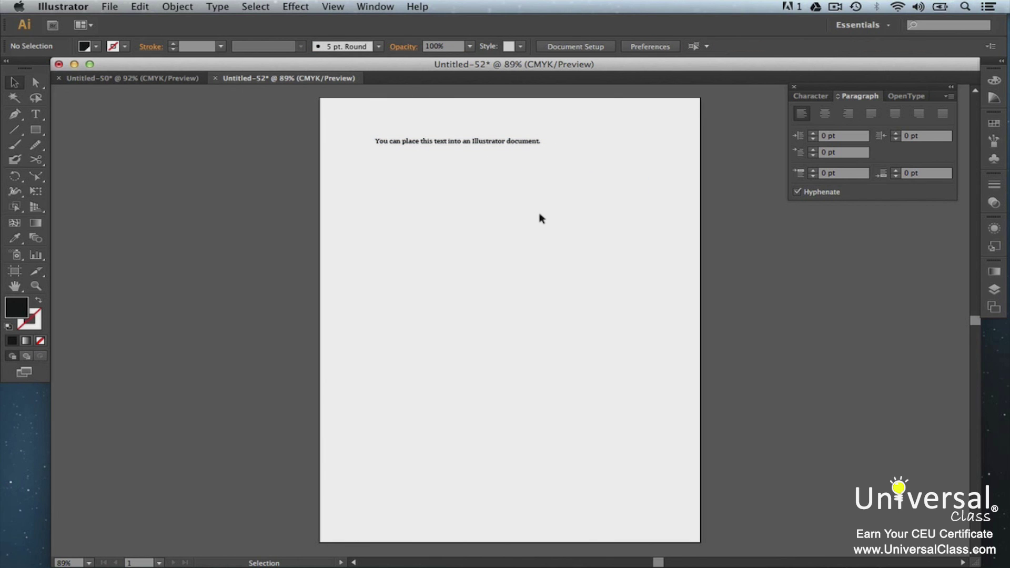